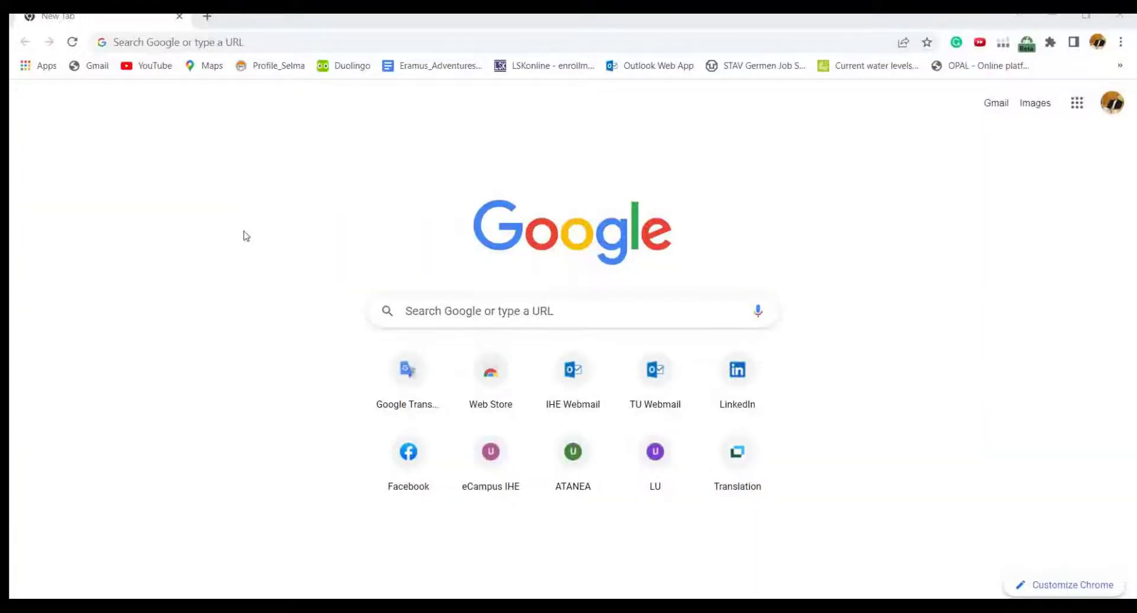
Step: Run a Google search for 'grdc data portal' from the Chrome address bar
click(257, 43)
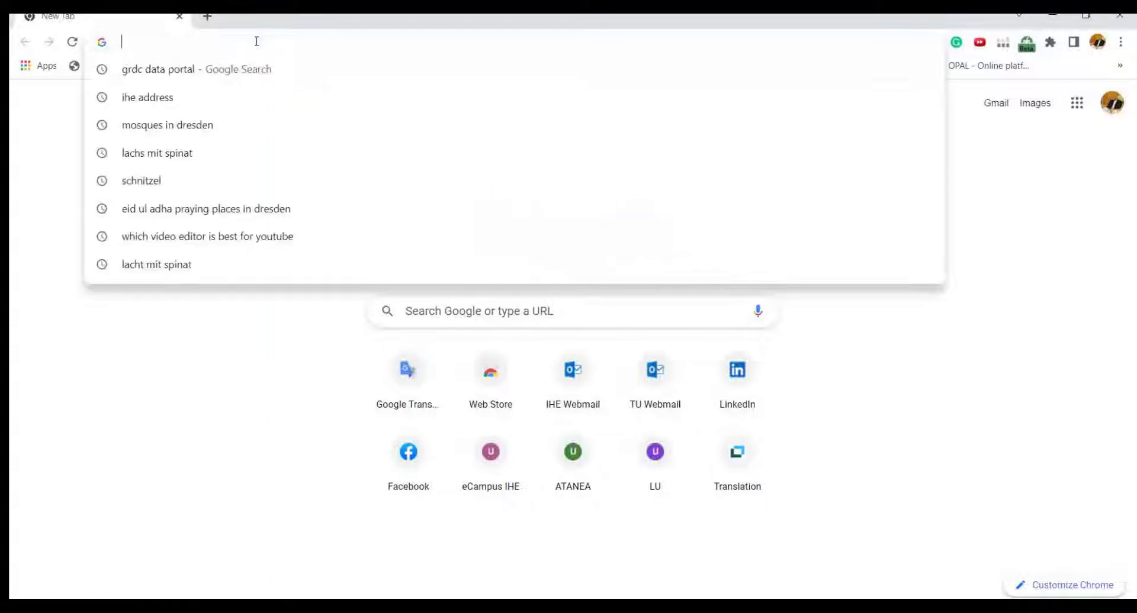
click(211, 71)
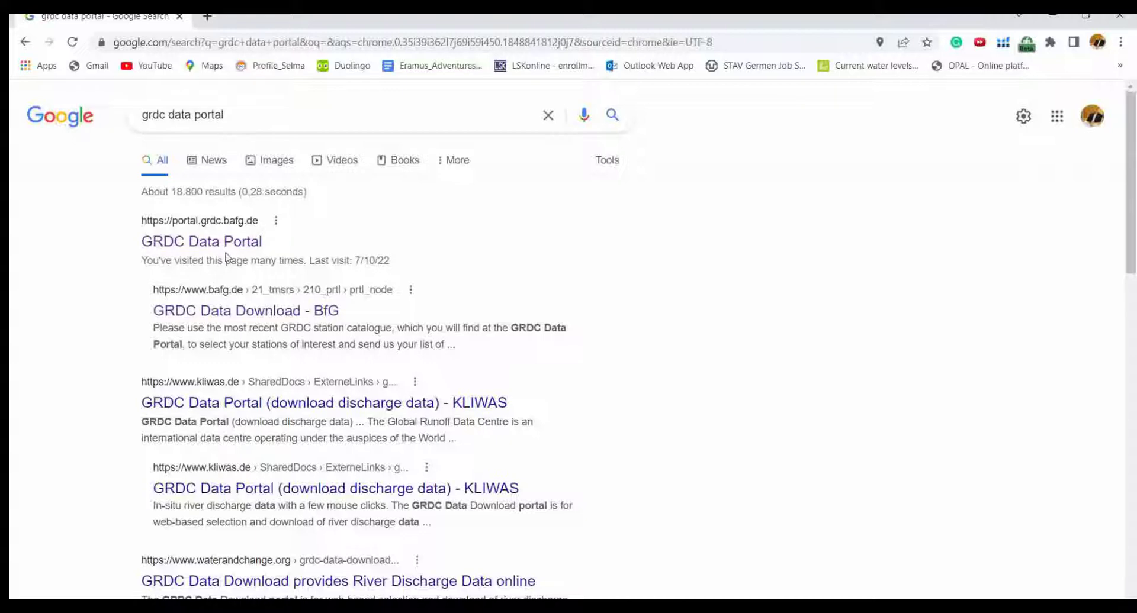
Step: Open the GRDC Data Portal result and accept its Terms of Use
click(176, 250)
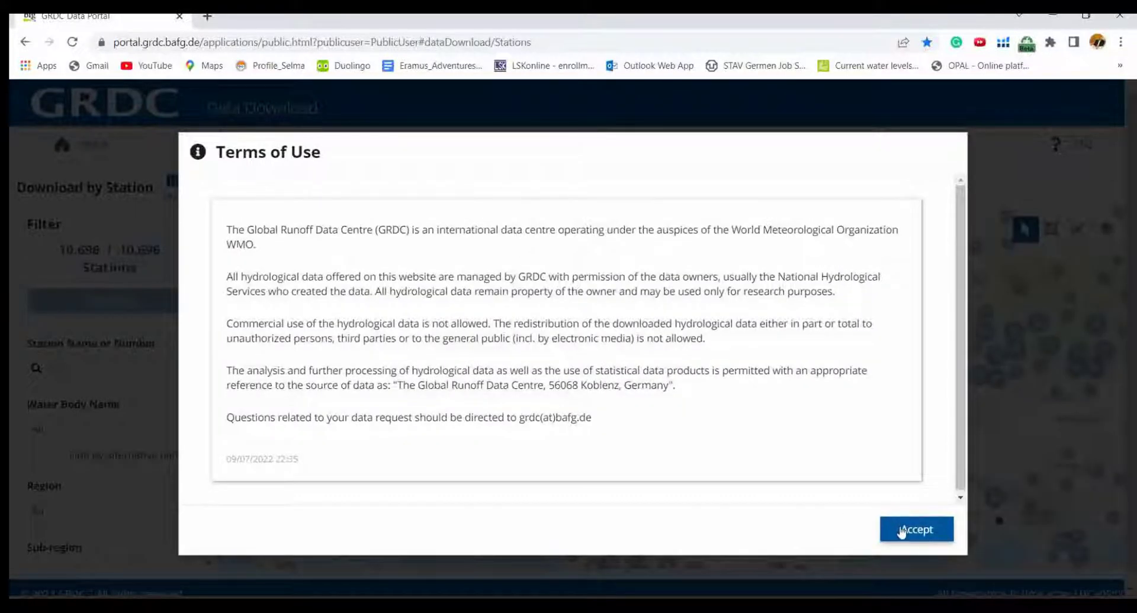
click(901, 532)
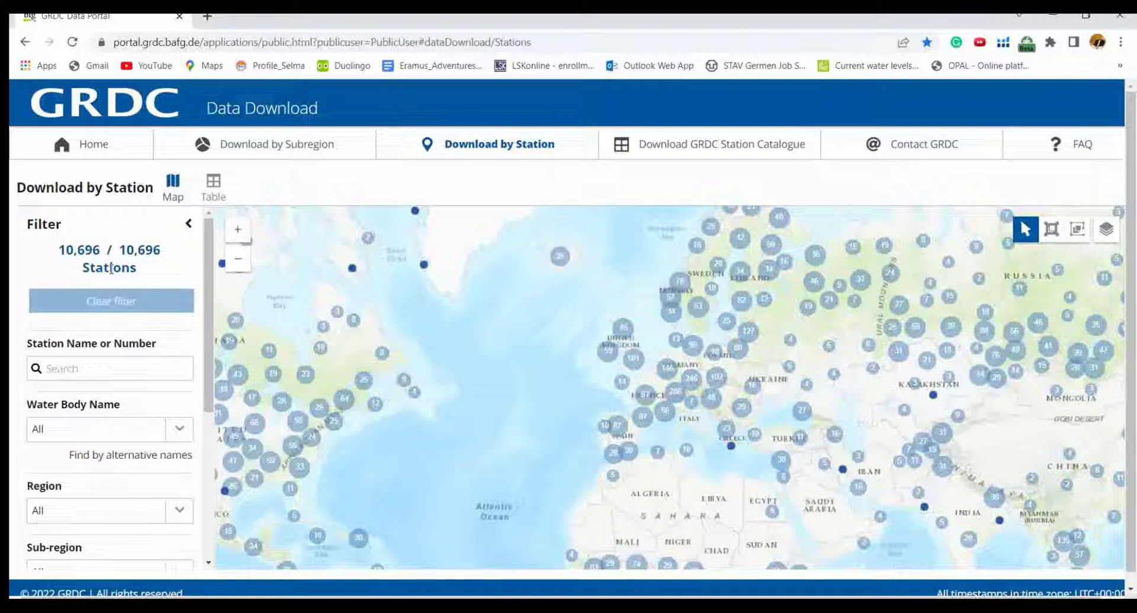
scroll(210, 355, down, 2)
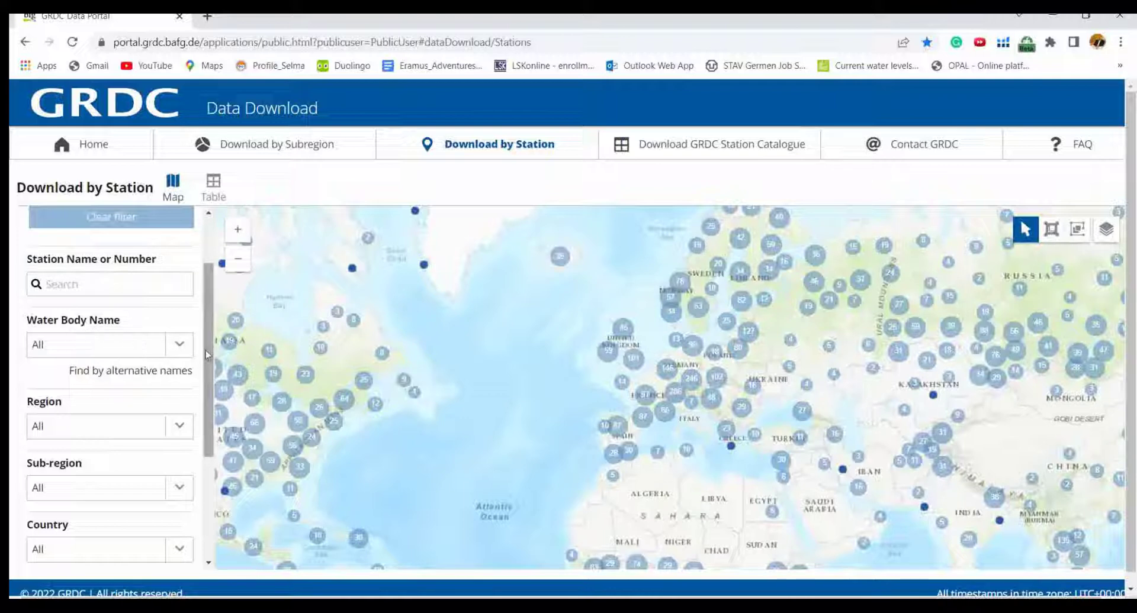
scroll(136, 373, down, 3)
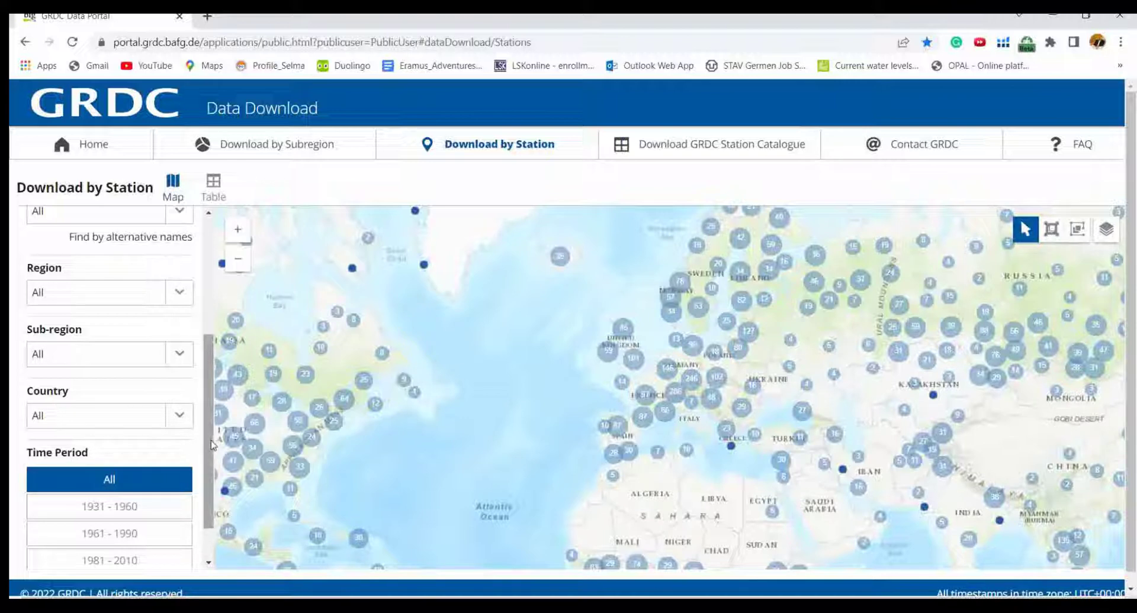
drag(212, 444, 212, 471)
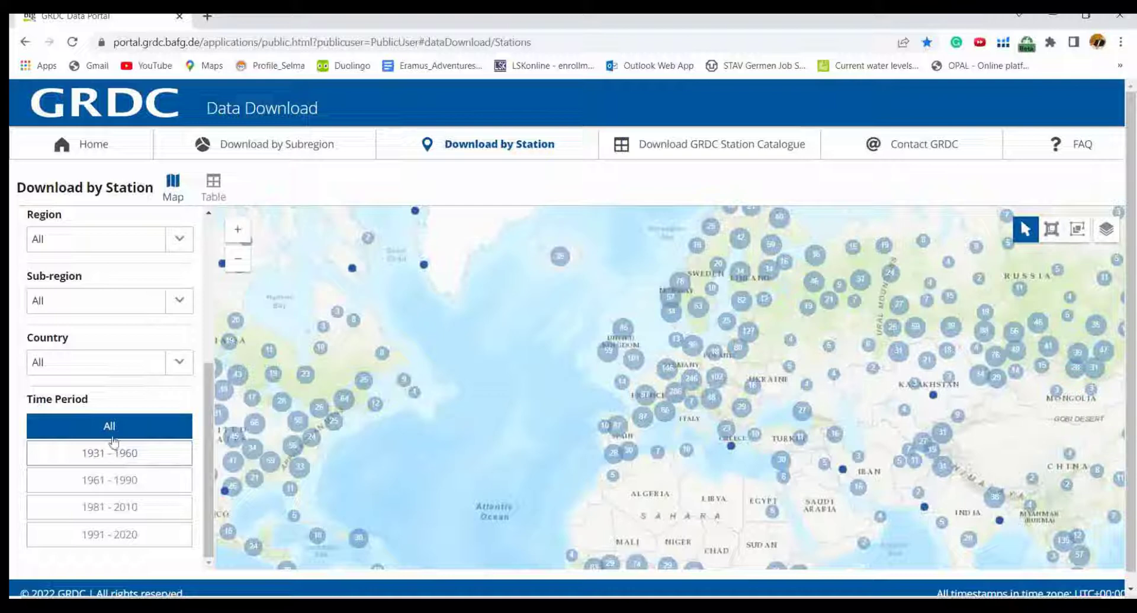
Step: Set the Country filter to Romania (19) and zoom the map in on Craiova
click(45, 363)
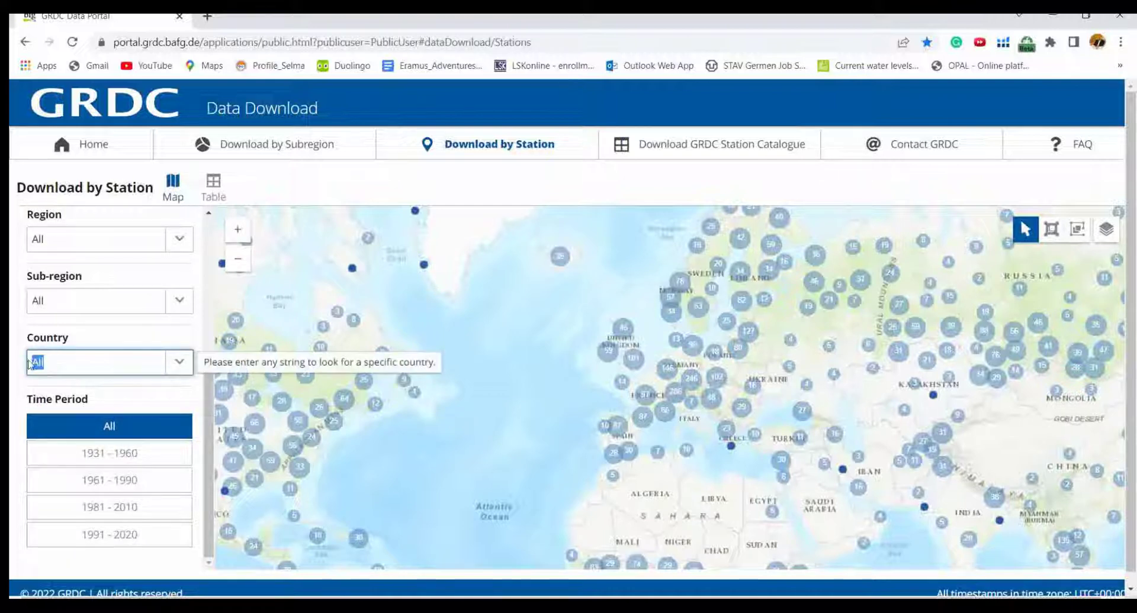
text(r)
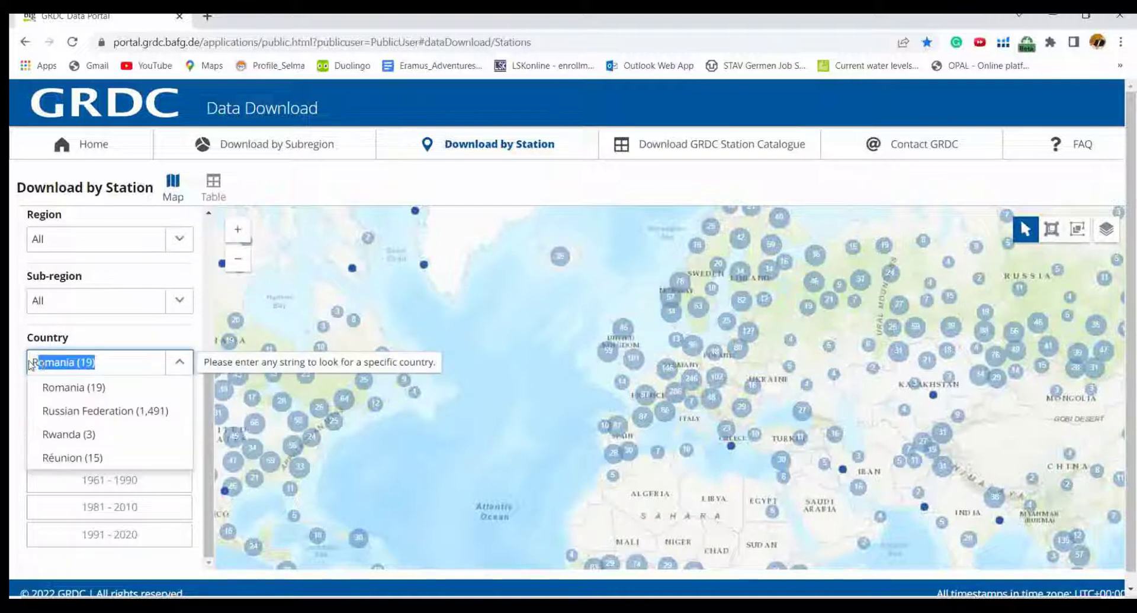
click(70, 388)
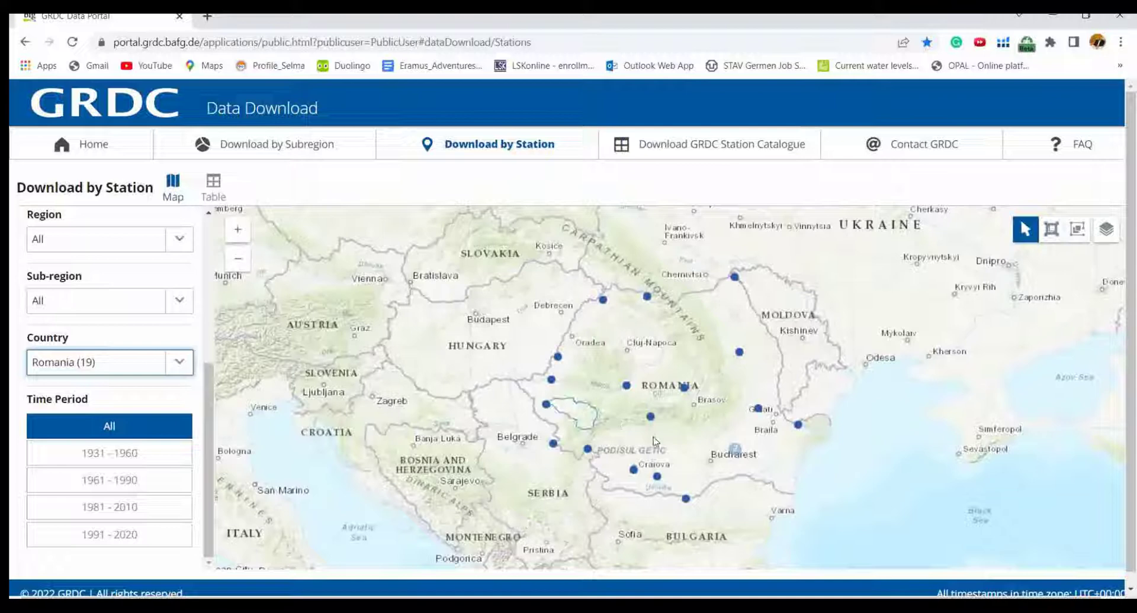
scroll(639, 492, up, 2)
scroll(633, 474, up, 1)
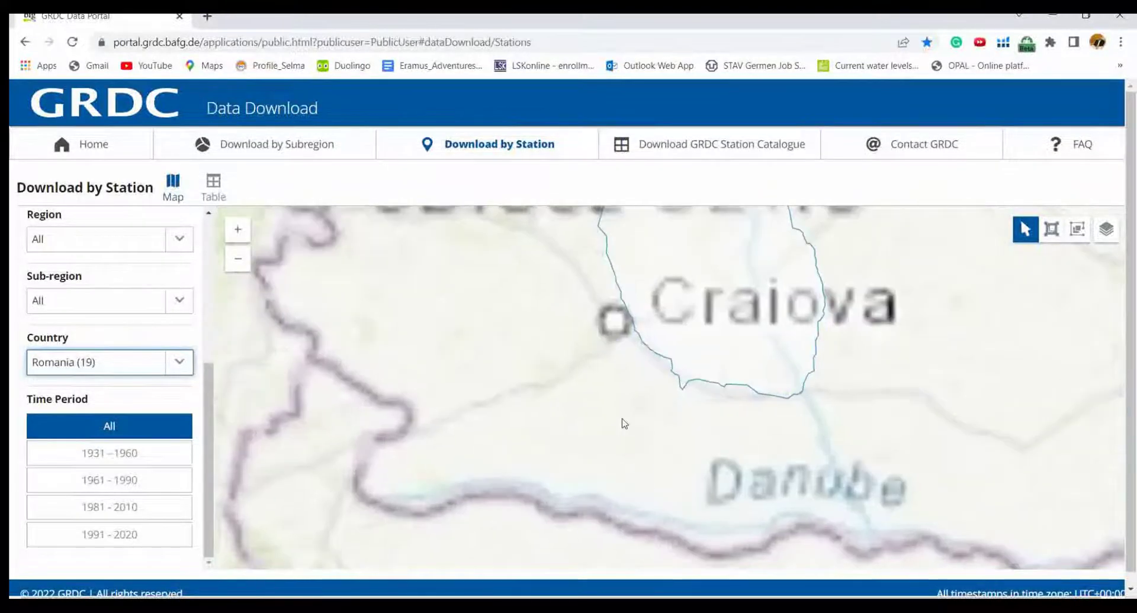
drag(611, 343, 614, 382)
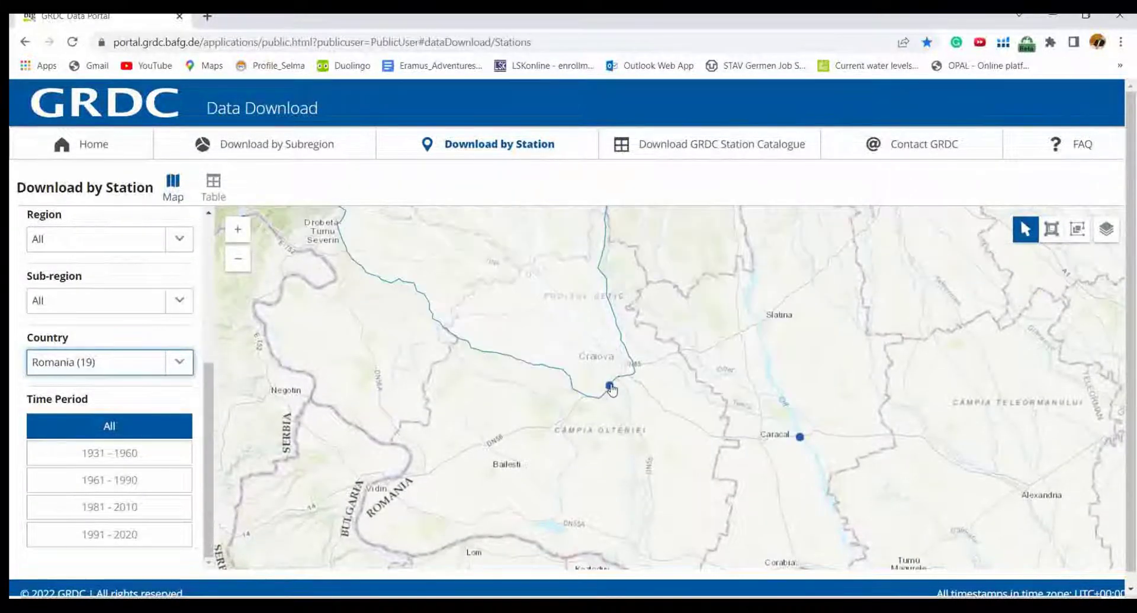
Step: Select the PODARI station dot just south of Craiova
click(610, 388)
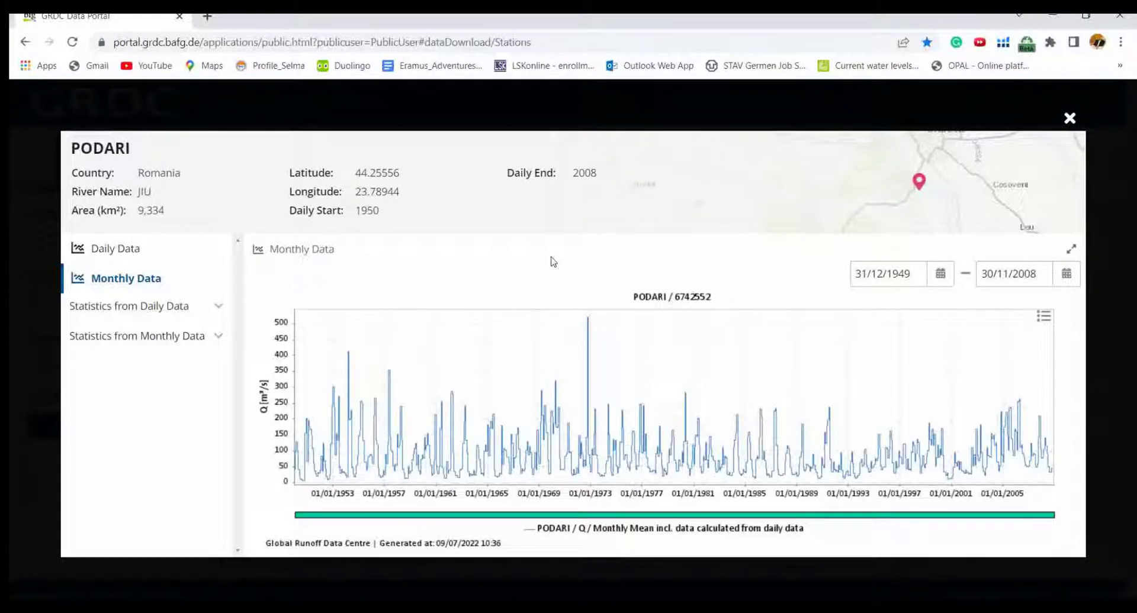
Step: Browse PODARI's daily, monthly, annual and seasonal variability charts, ending on Monthly Data
mouse_move(673, 399)
click(124, 253)
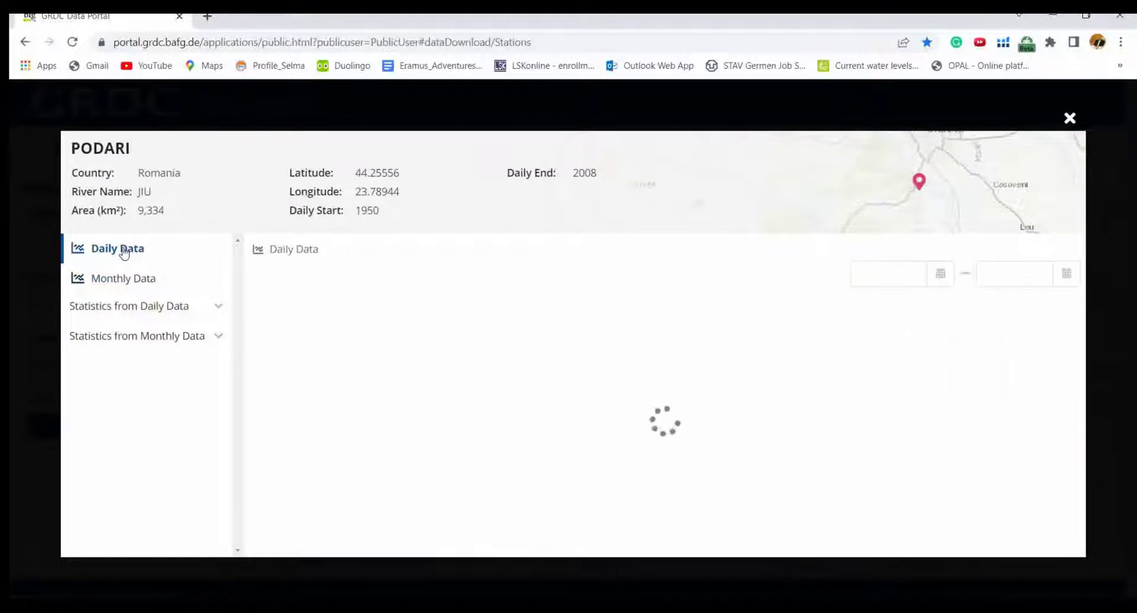
click(128, 281)
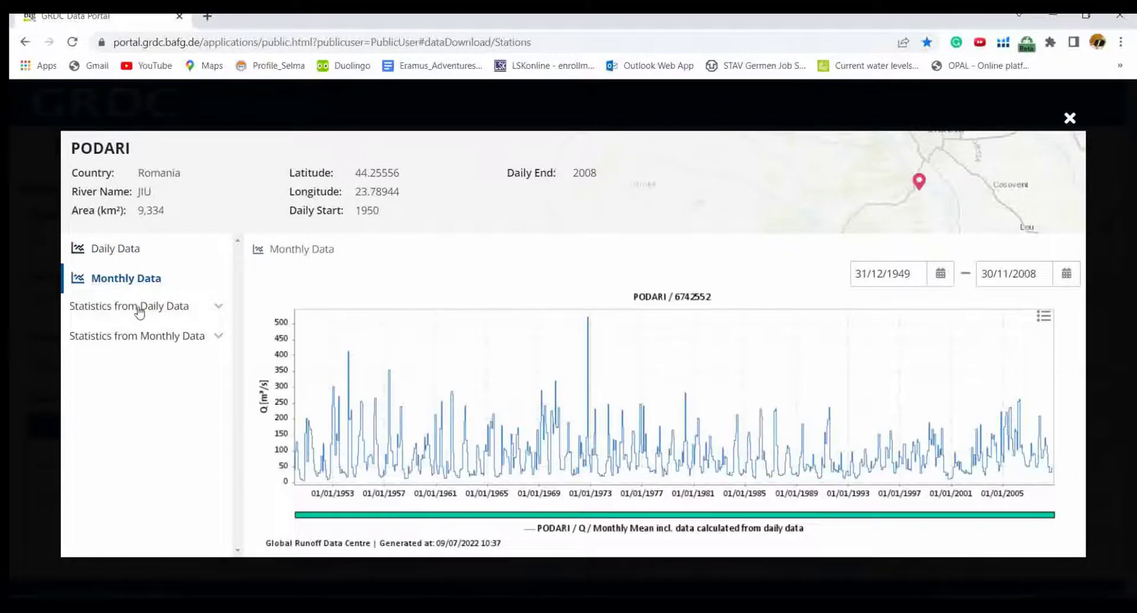
click(139, 312)
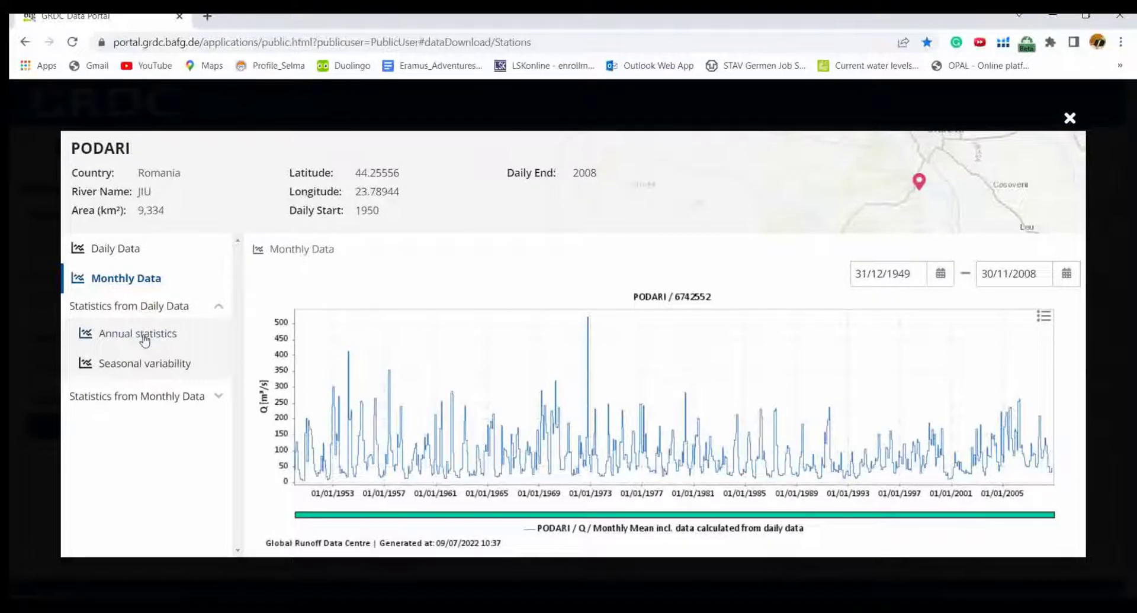
click(139, 341)
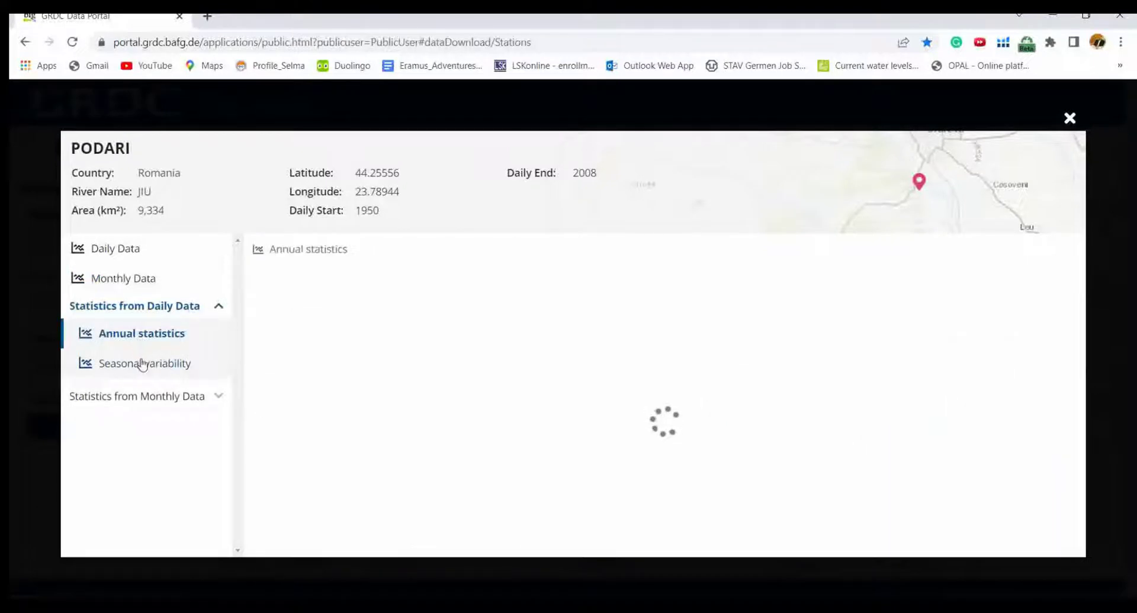
click(143, 370)
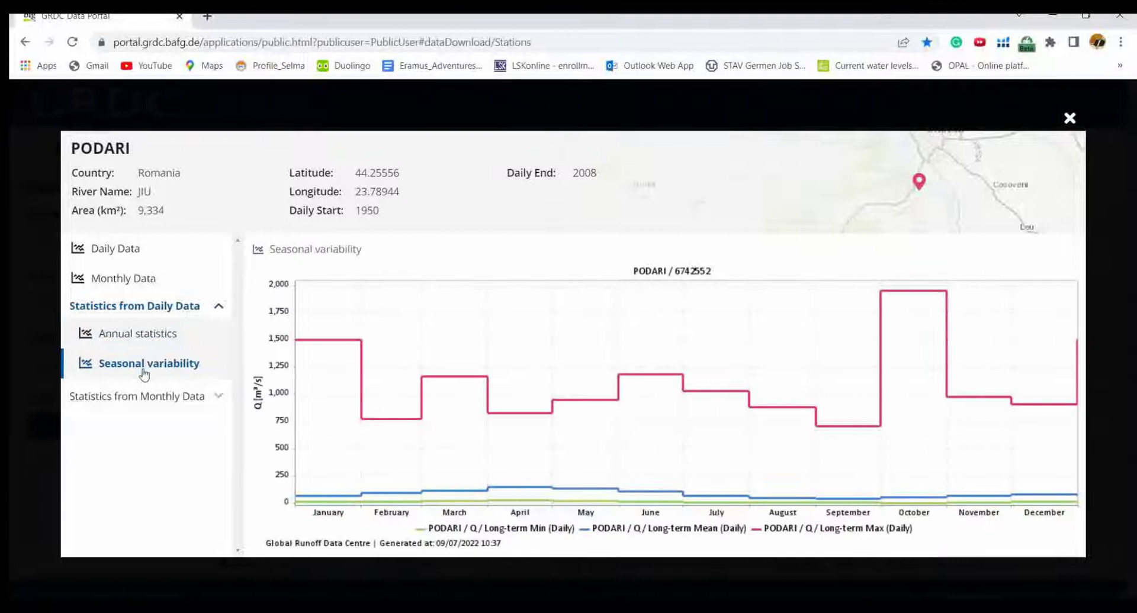
click(161, 402)
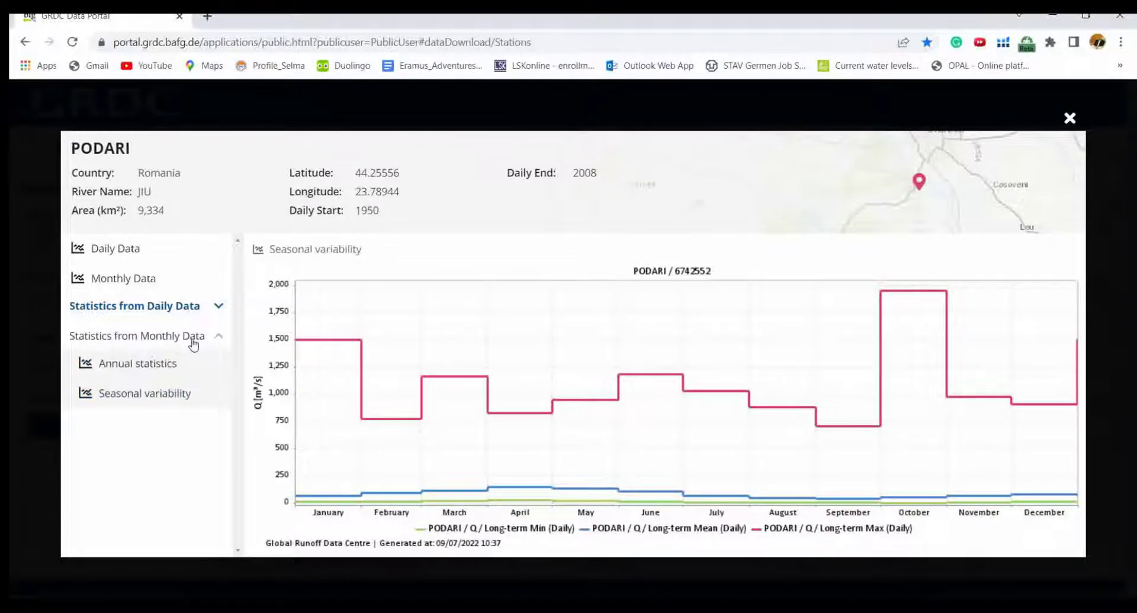
click(122, 283)
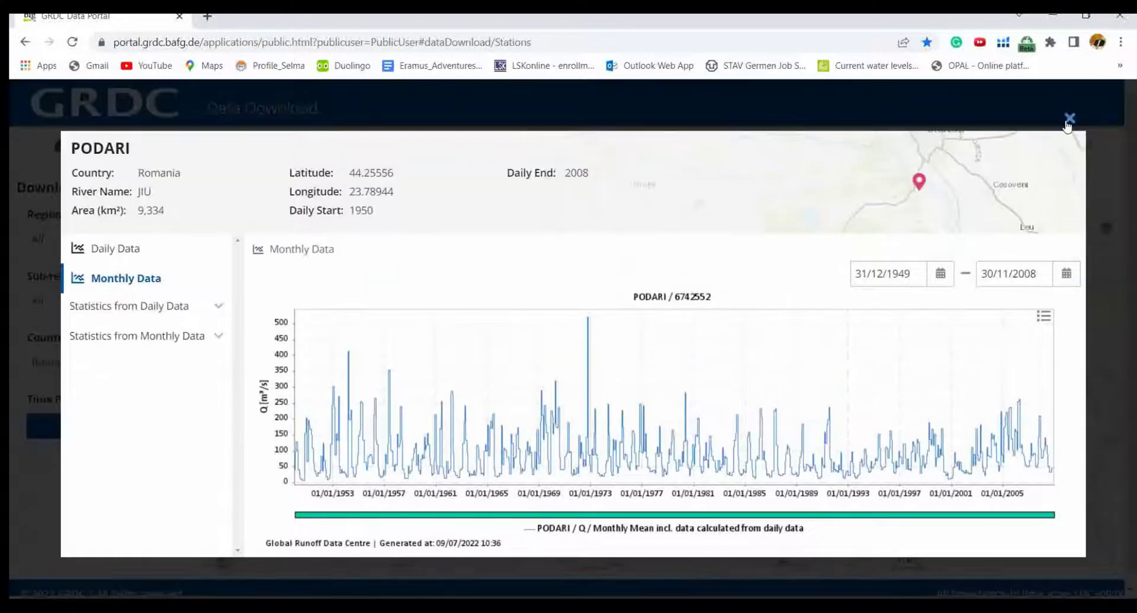
Step: Switch the Romania stations to table view and tick the PODARI row
click(1069, 119)
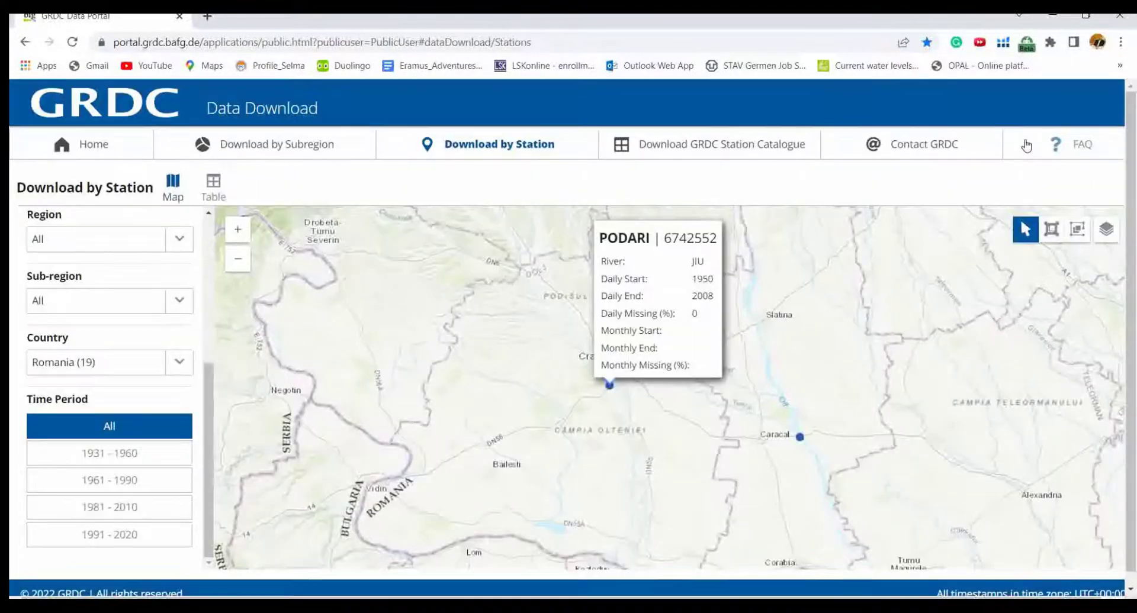
click(215, 188)
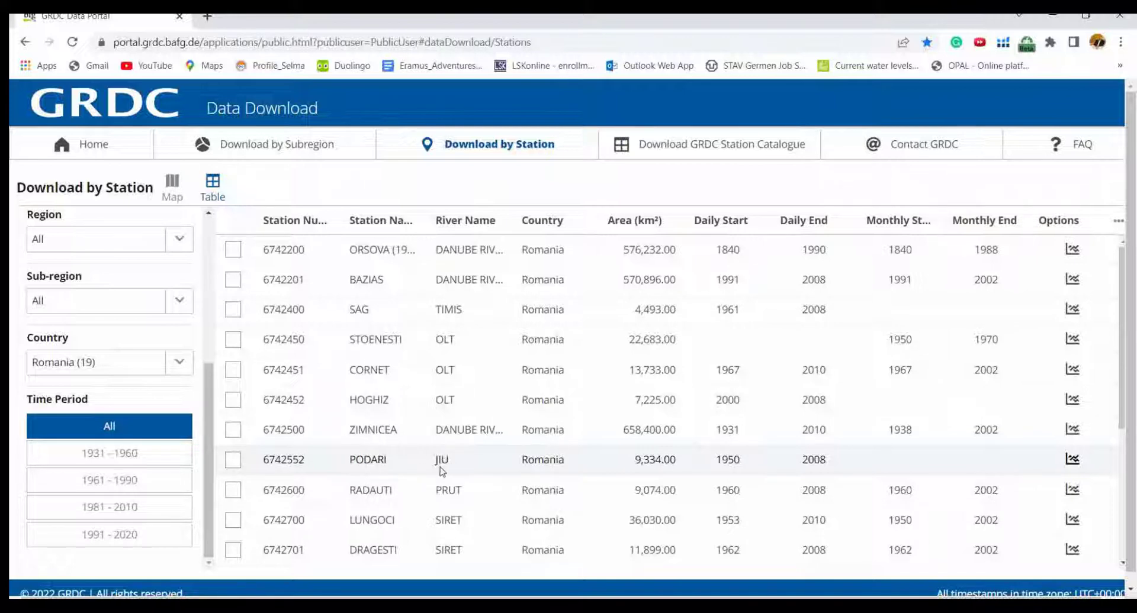
click(233, 461)
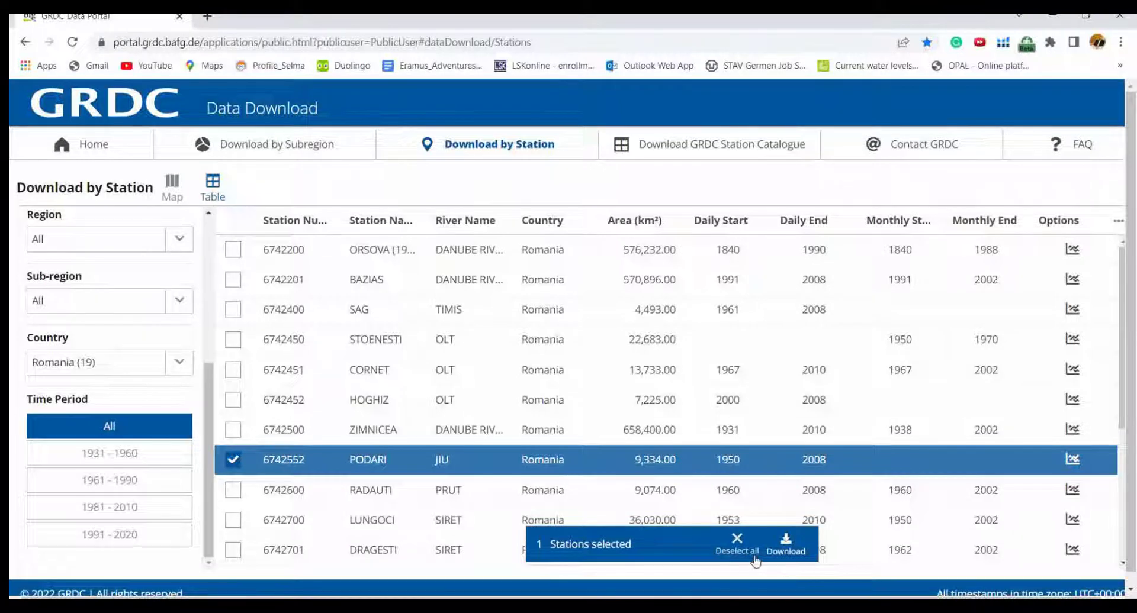
Step: Request PODARI's download, accepting the terms of use and data sharing conditions
click(787, 548)
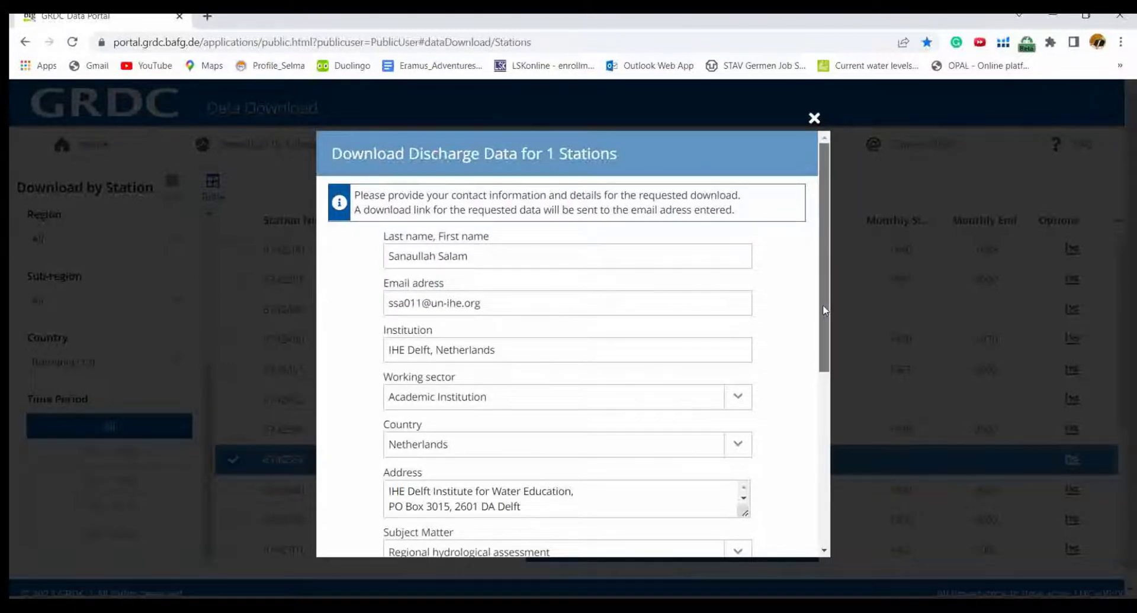
drag(825, 310, 812, 487)
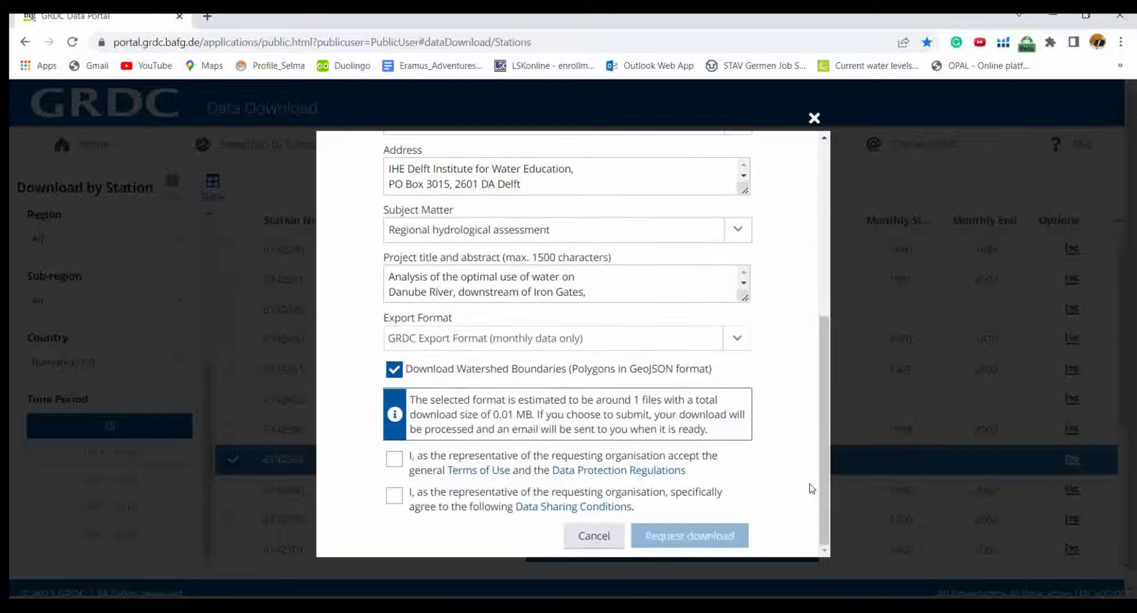
click(393, 461)
click(394, 496)
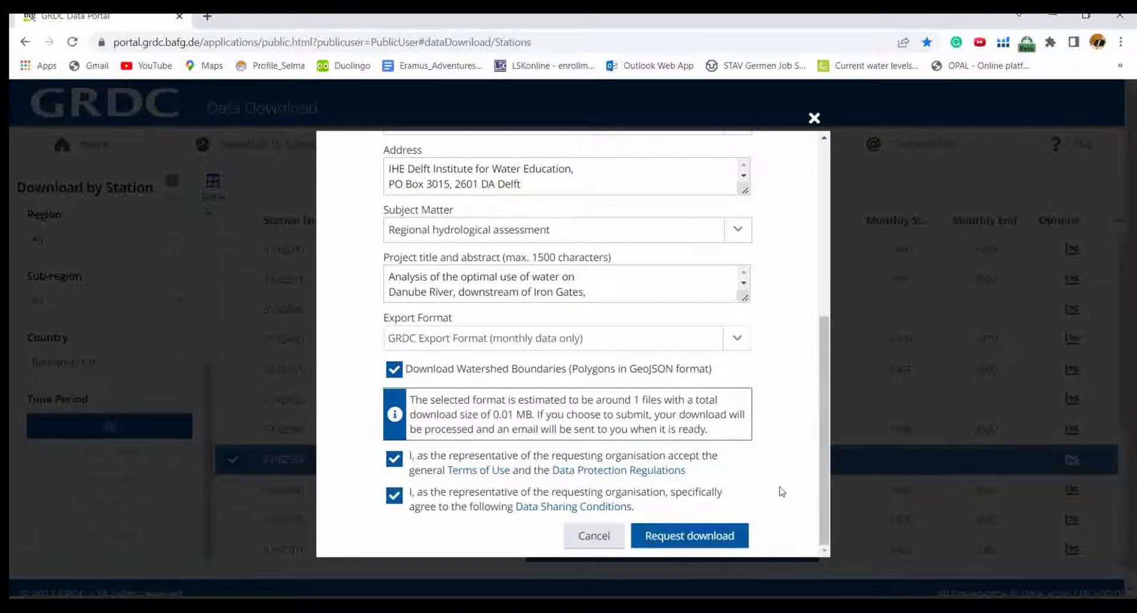
click(695, 540)
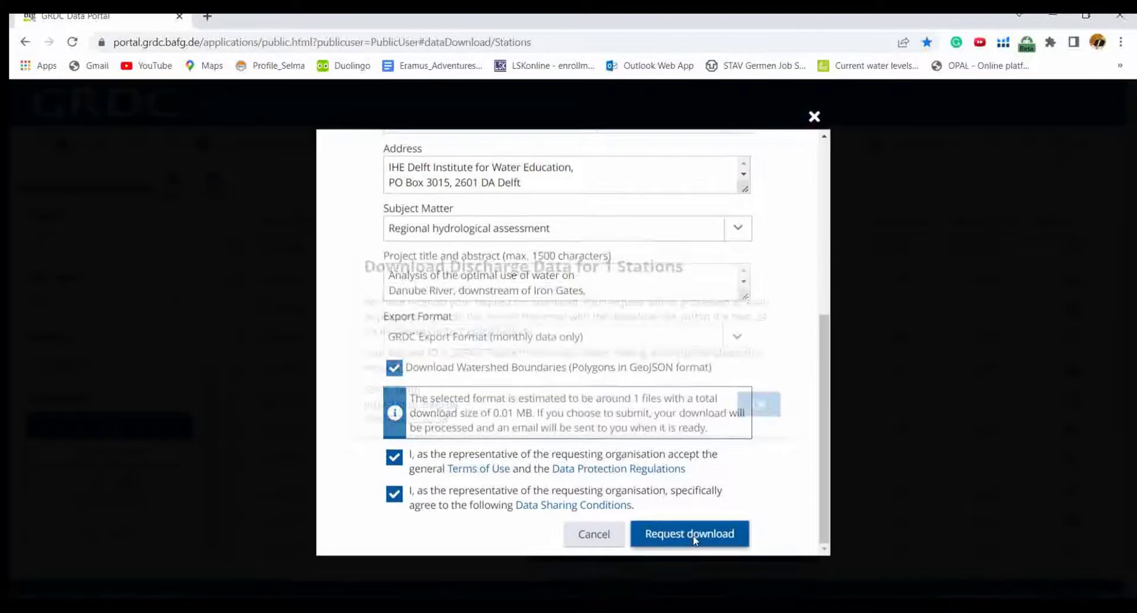